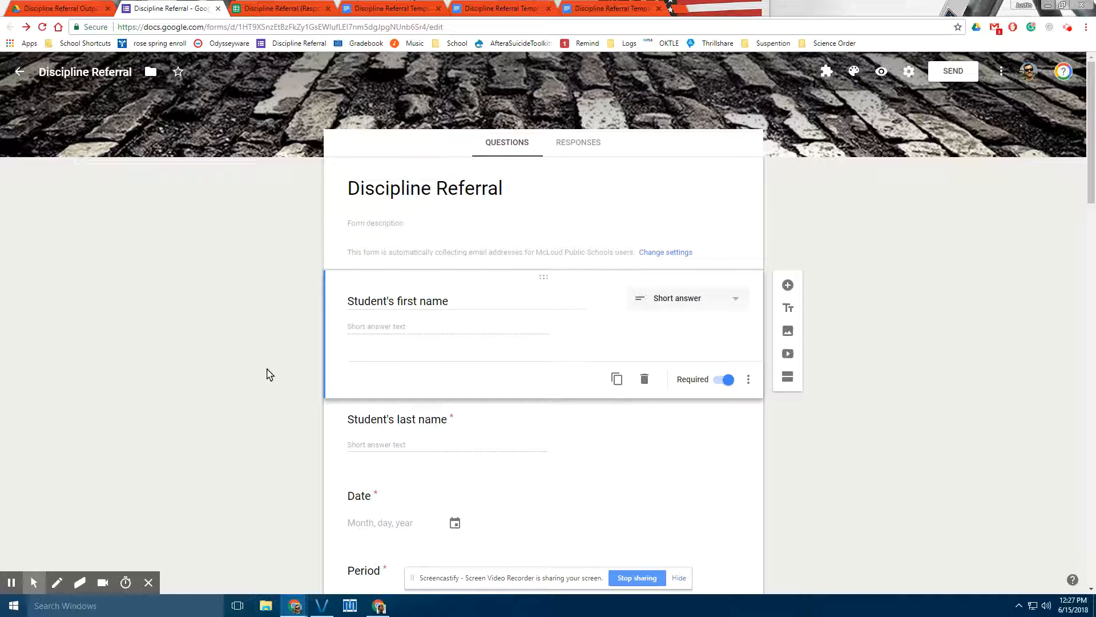
- Review all questions of the Discipline Referral form, from the student's name to the teacher action notes
scroll(288, 314, down, 10)
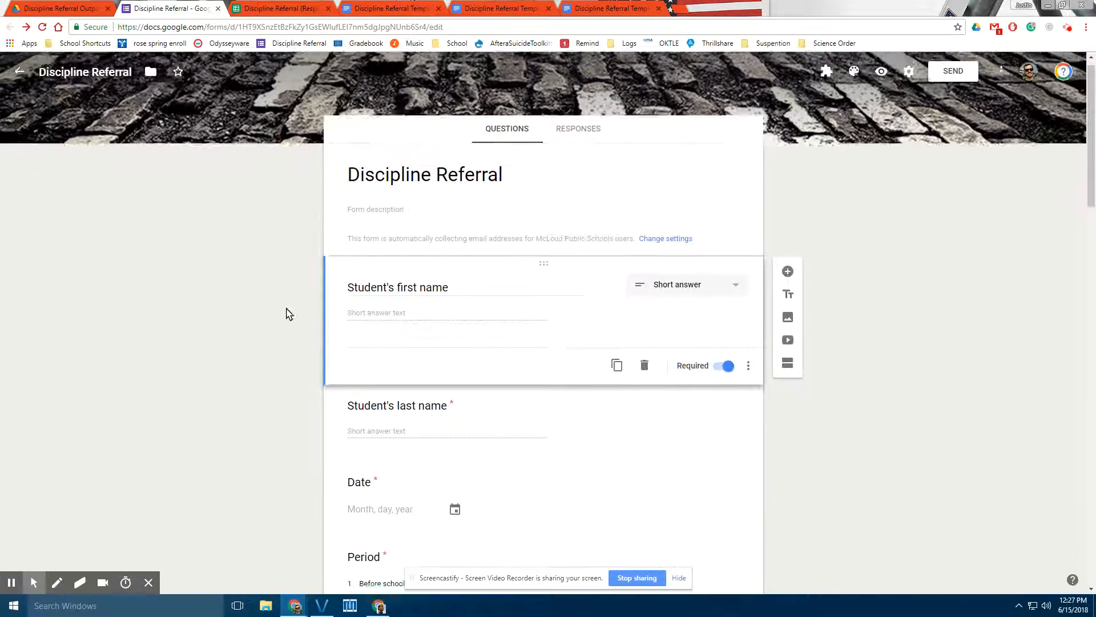
scroll(288, 314, down, 15)
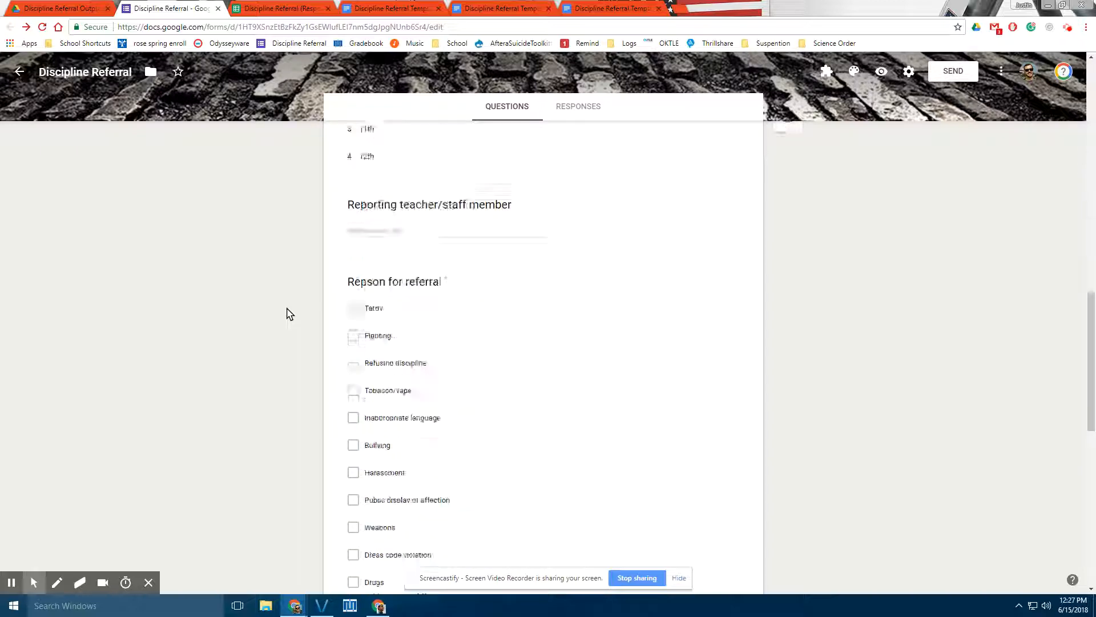
scroll(289, 314, down, 3)
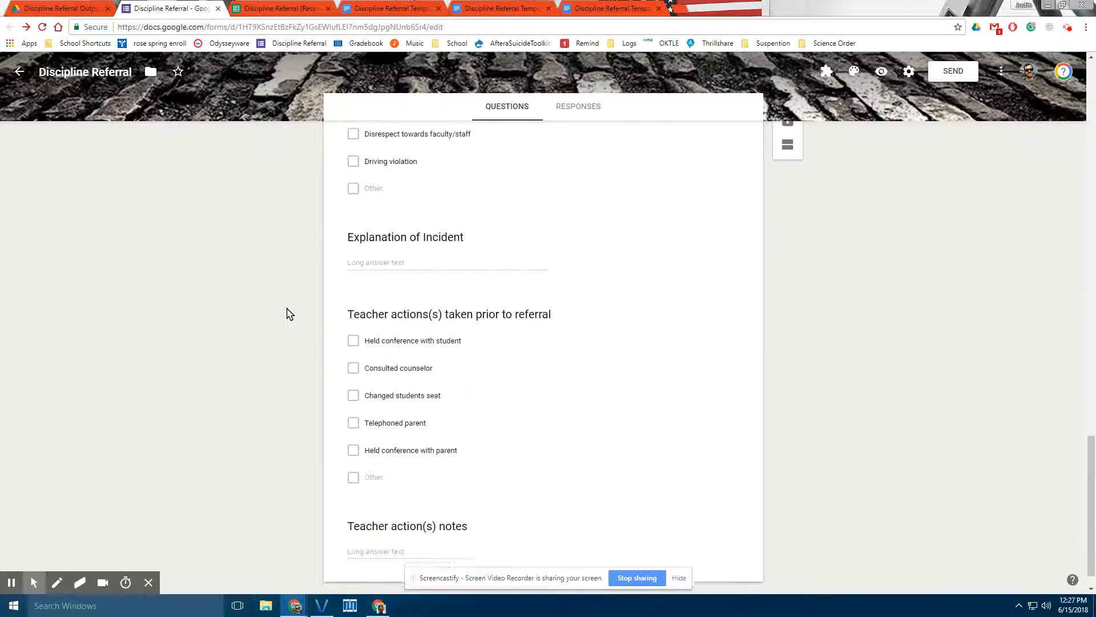
scroll(288, 314, up, 12)
scroll(289, 314, up, 10)
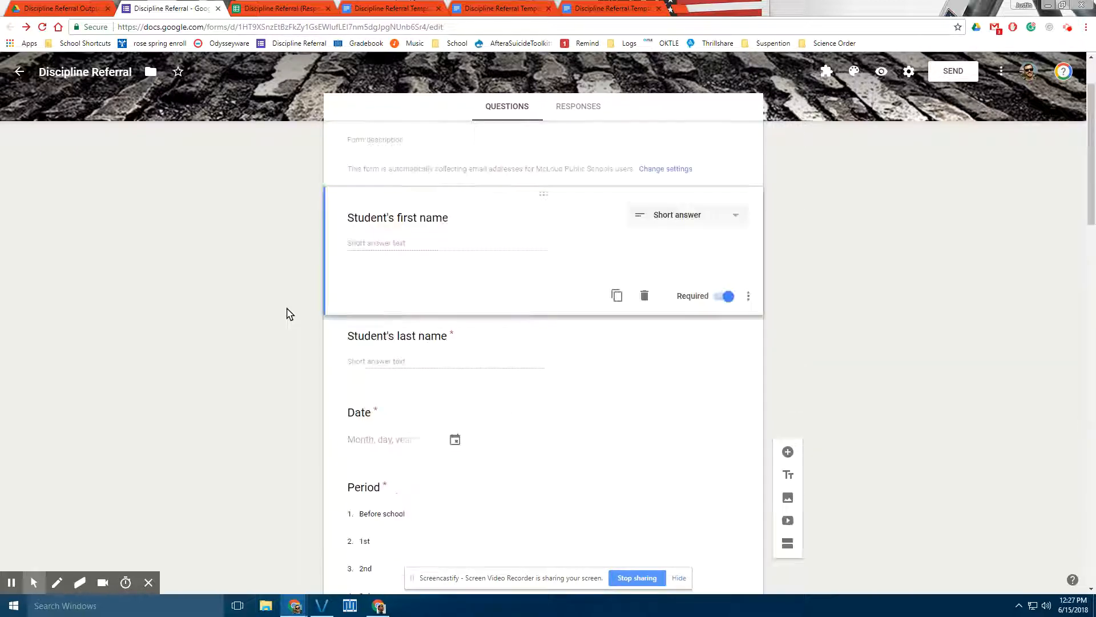
- View the form's responses, switch to the Discipline Referral (Responses) spreadsheet and close its AutoCrat dialog
click(578, 143)
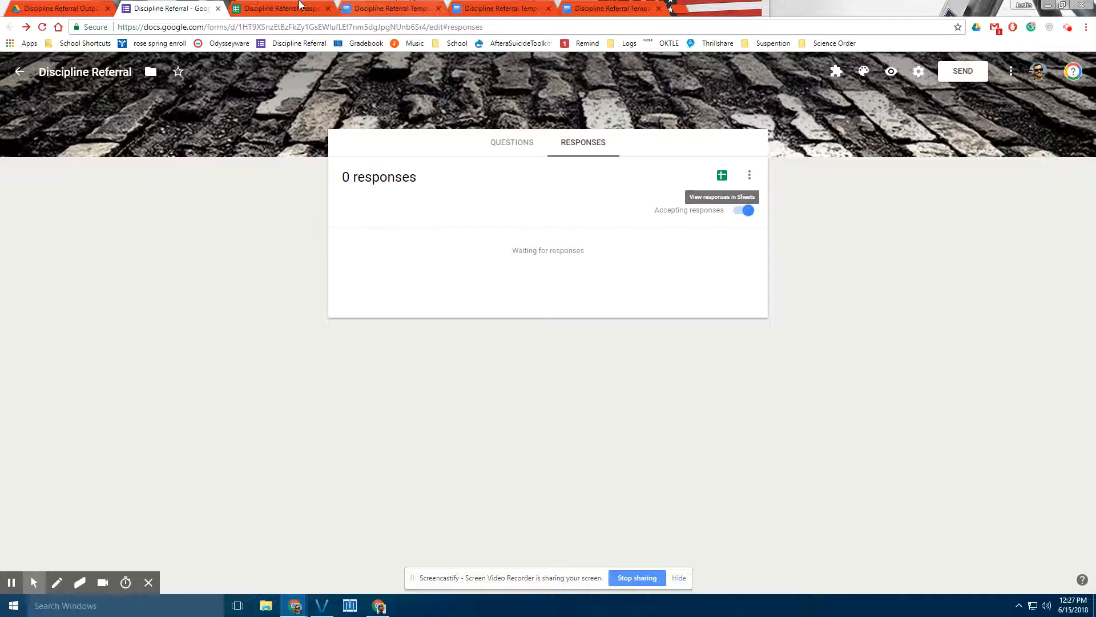
click(299, 7)
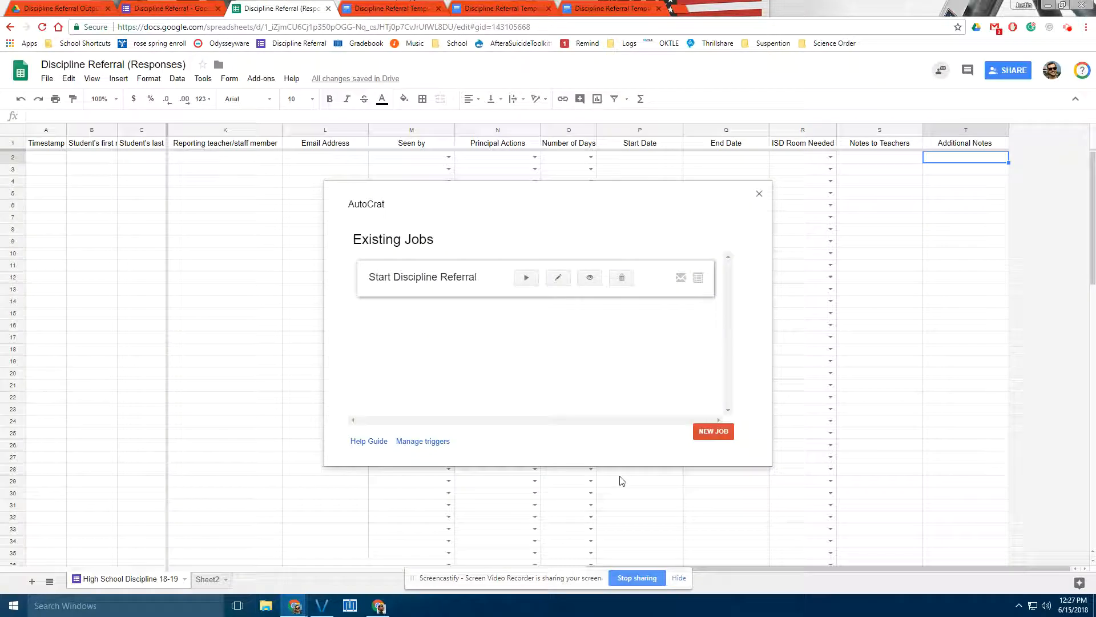
click(760, 194)
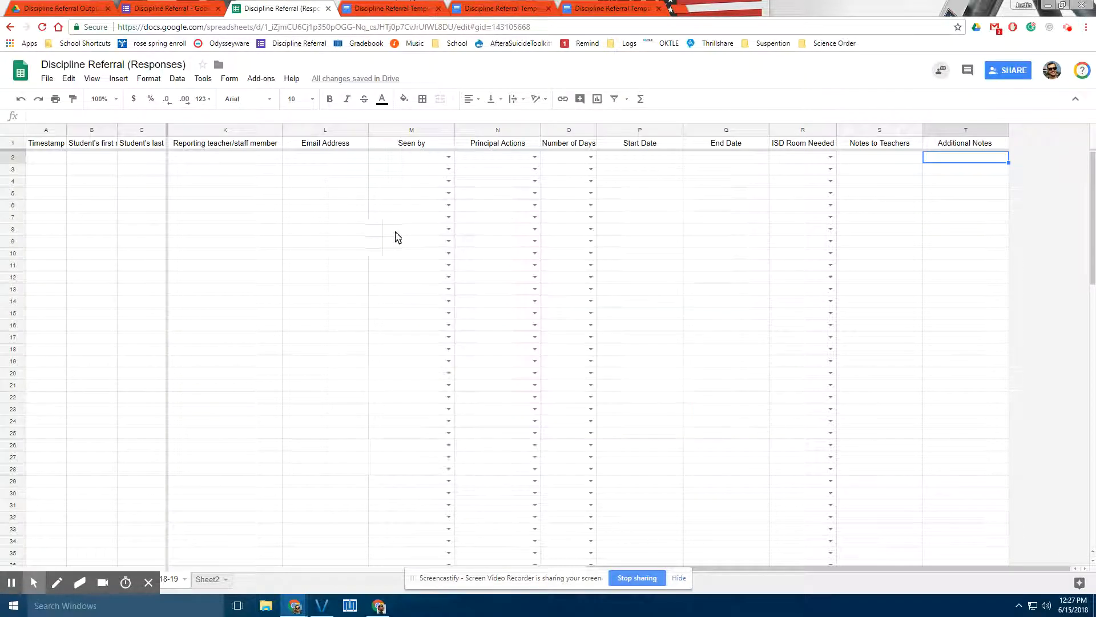
- Review the header row of the responses sheet from Reason for referral through ISD Room Needed
drag(801, 571, 310, 567)
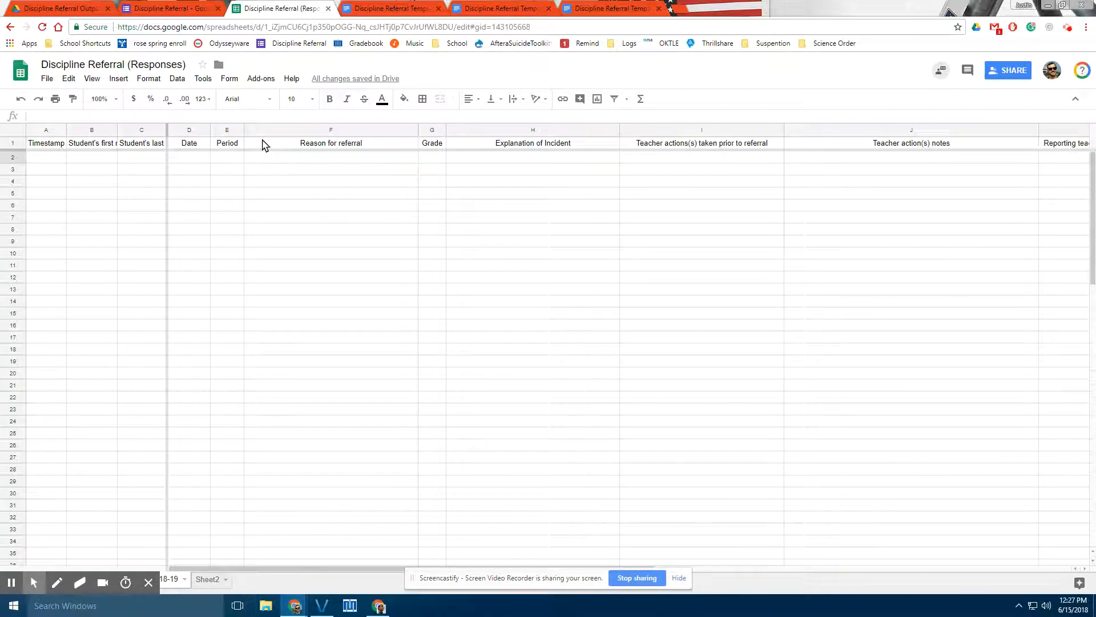
click(264, 145)
key(Right)
key(Right)
key(Right)
key(Right)
key(Right)
key(Right)
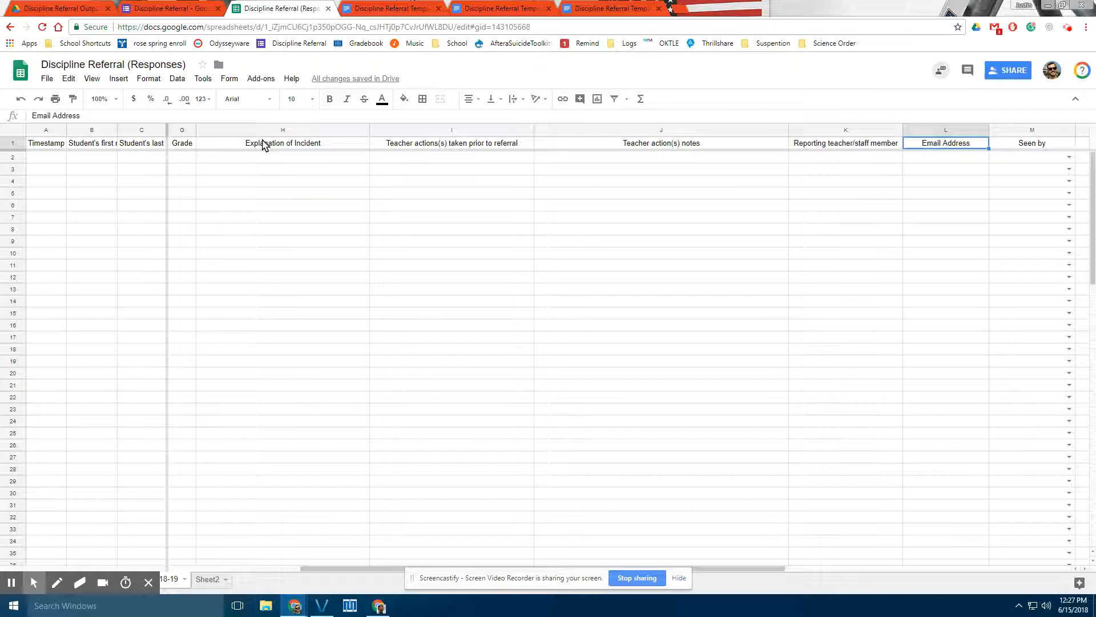
key(Right)
key(Right)
key(Right)
key(Right)
key(Right)
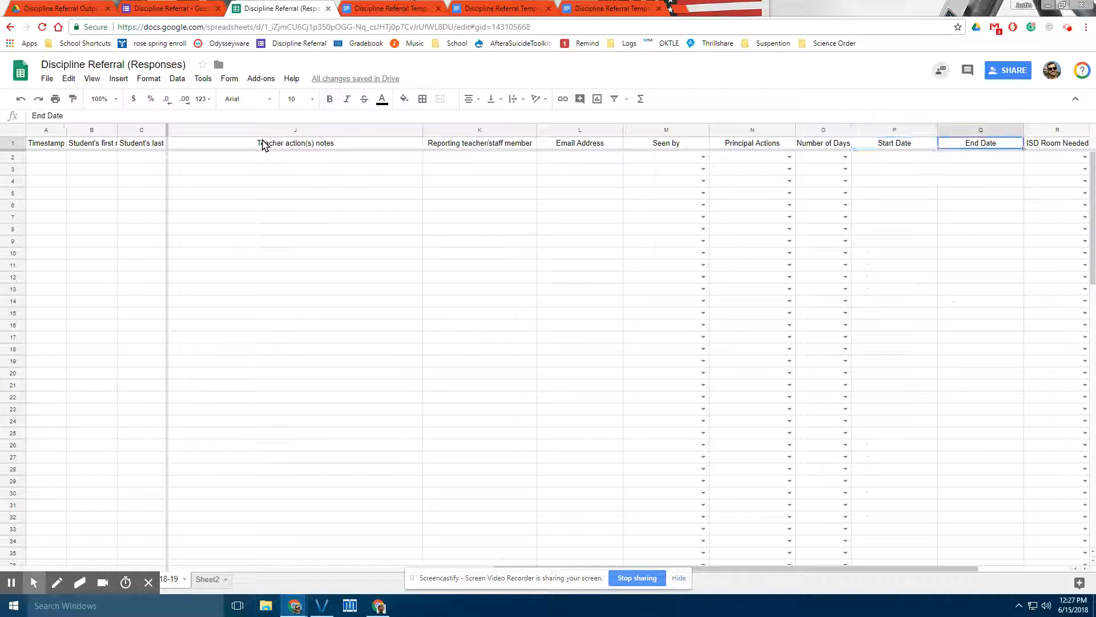
key(Right)
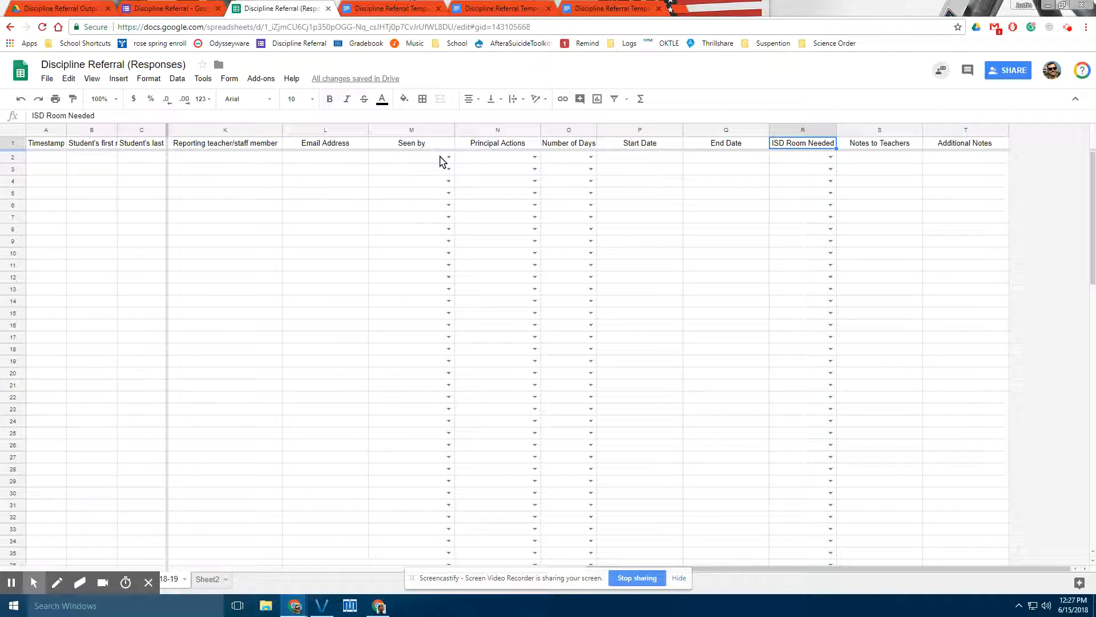
- Examine the choices offered in the Seen by, Principal Actions, Number of Days and ISD Room Needed columns without entering any
click(449, 157)
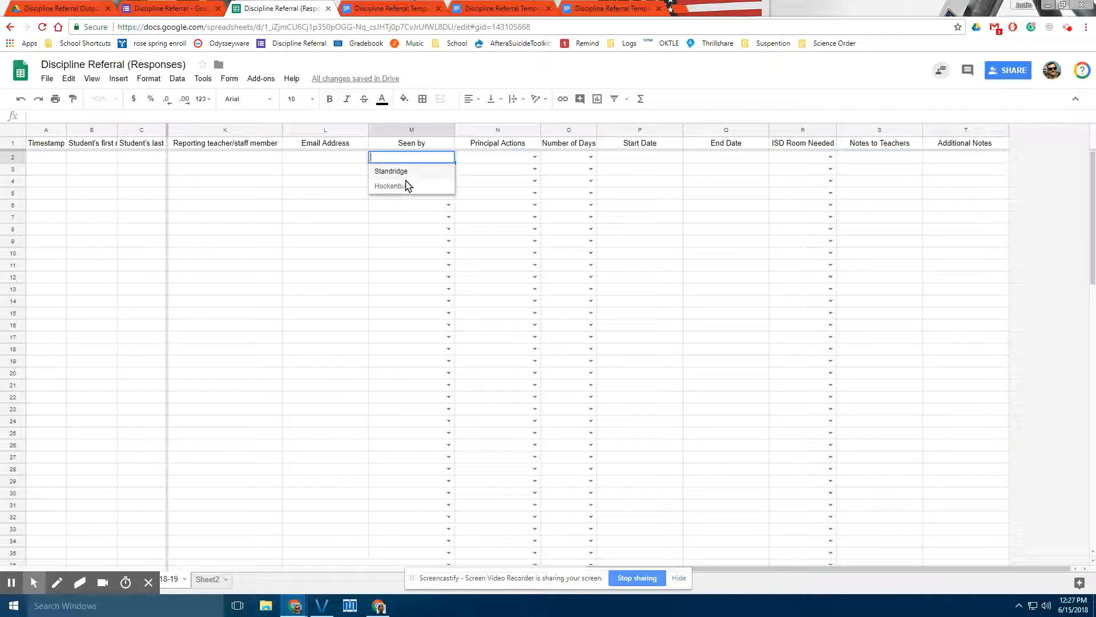
click(534, 158)
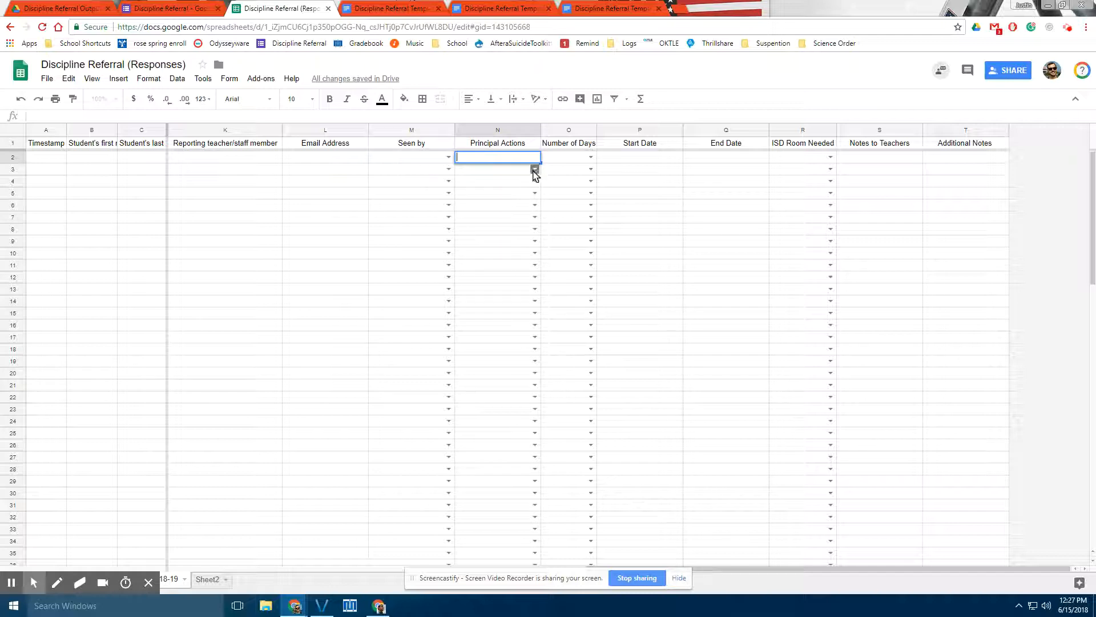
double_click(534, 170)
click(535, 181)
key(Escape)
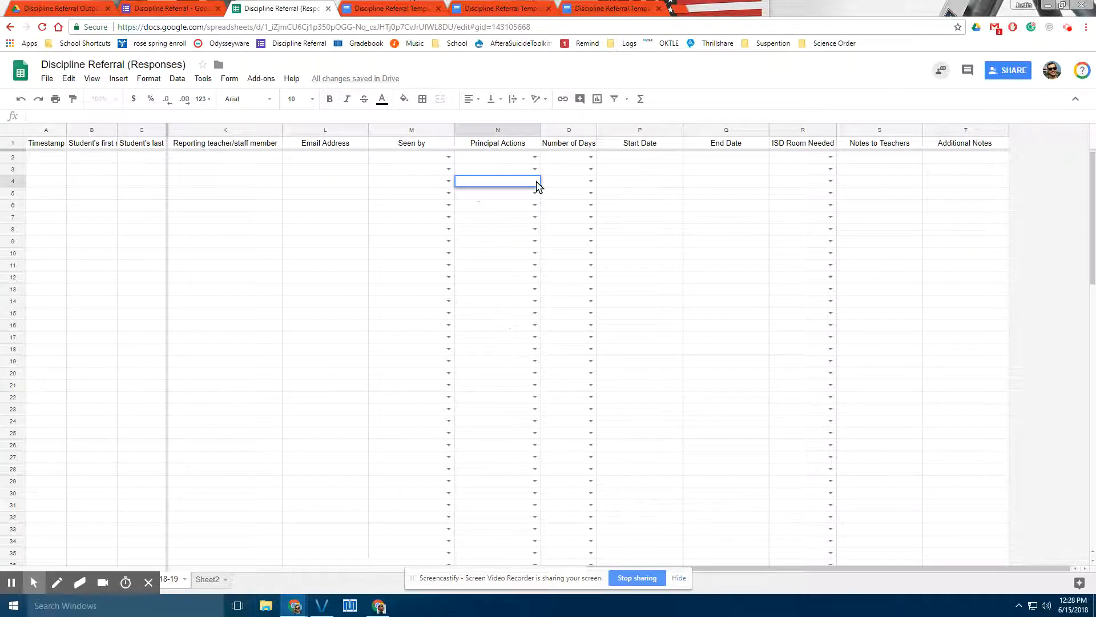
click(535, 194)
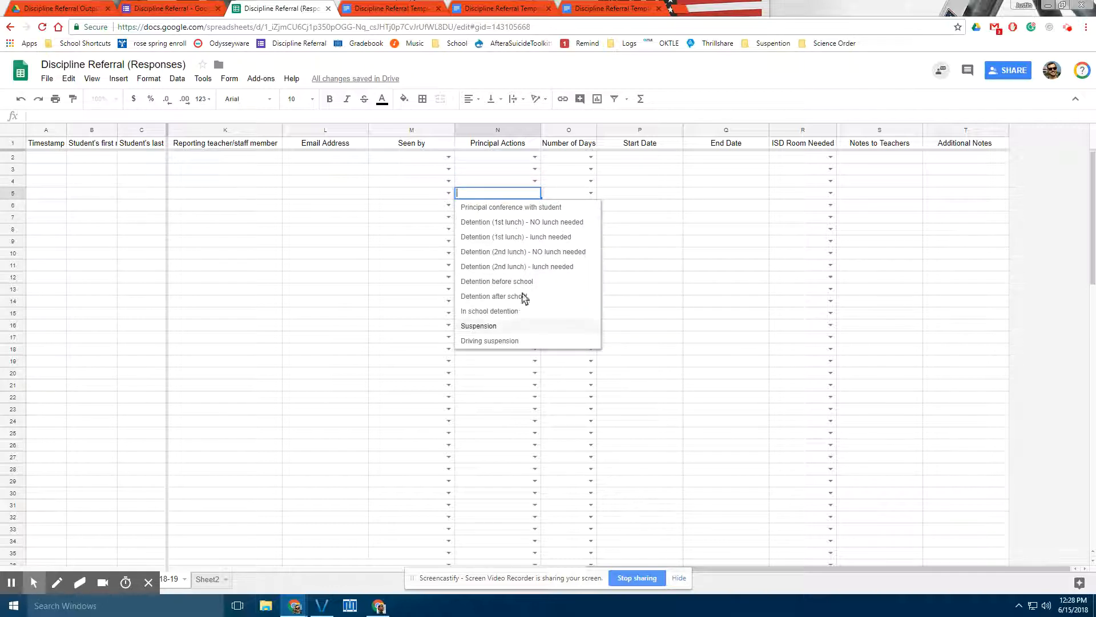
click(604, 182)
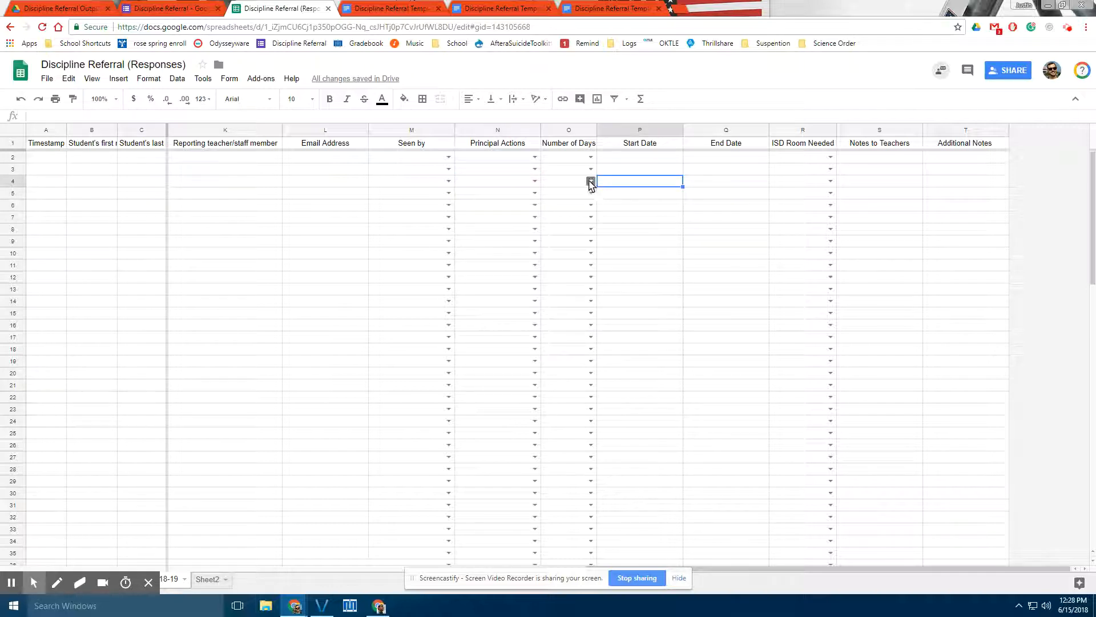
click(591, 181)
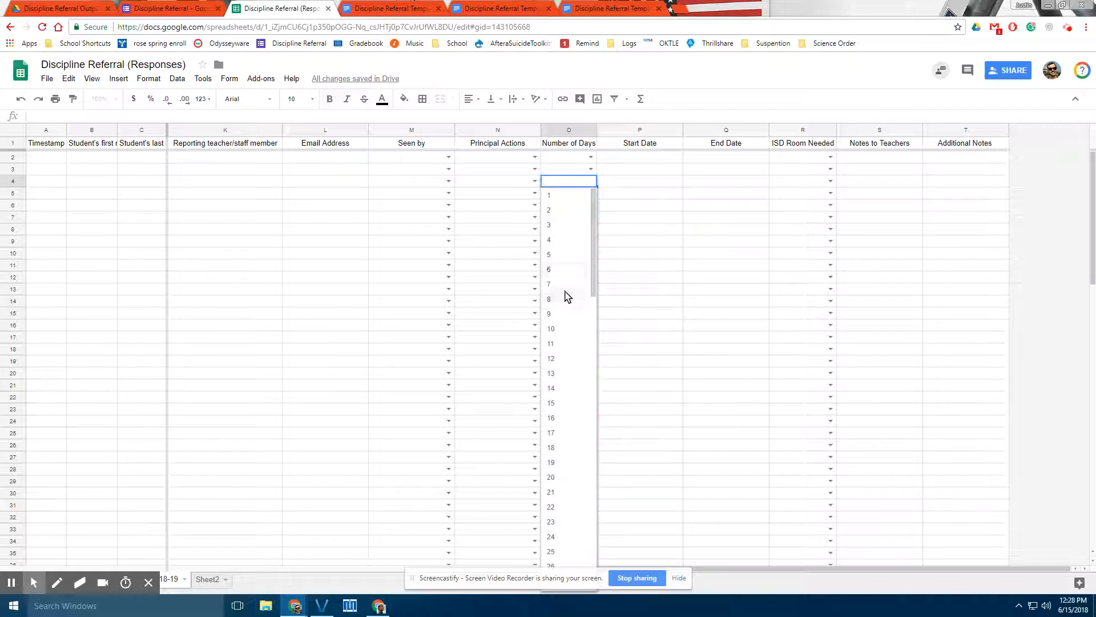
click(655, 195)
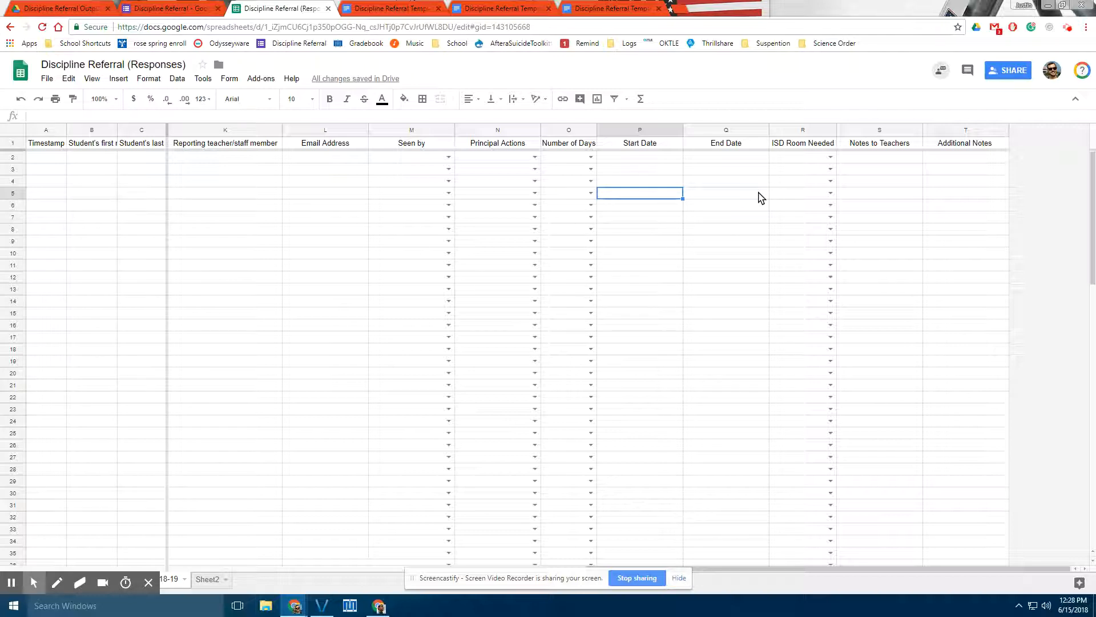
click(830, 170)
click(869, 161)
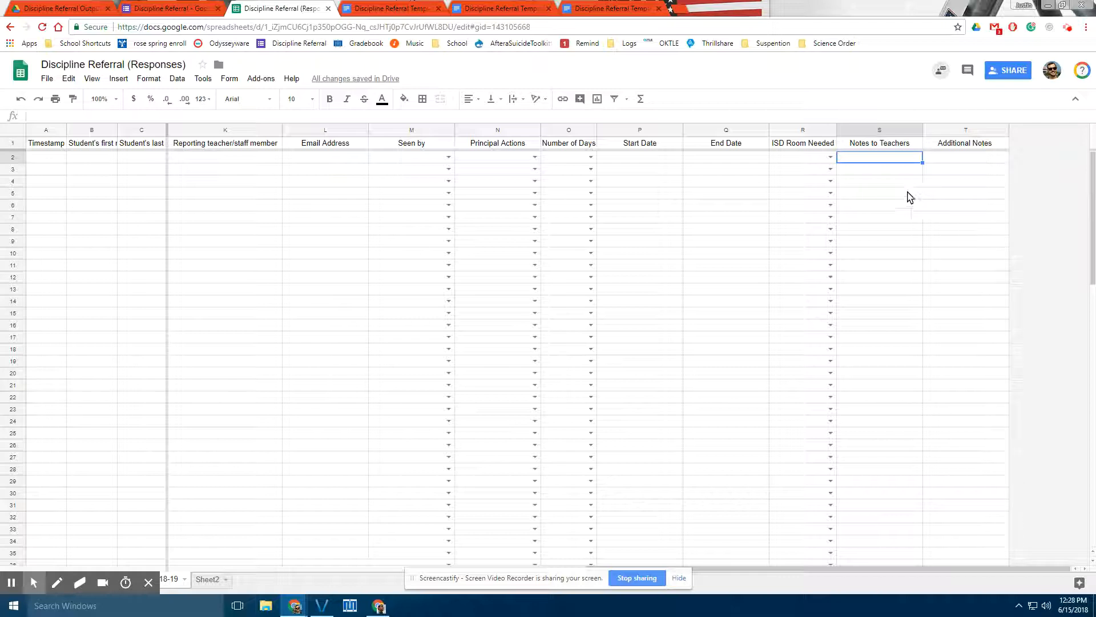
- Launch the autoCrat add-on and open the existing Start Discipline Referral job for editing
click(264, 83)
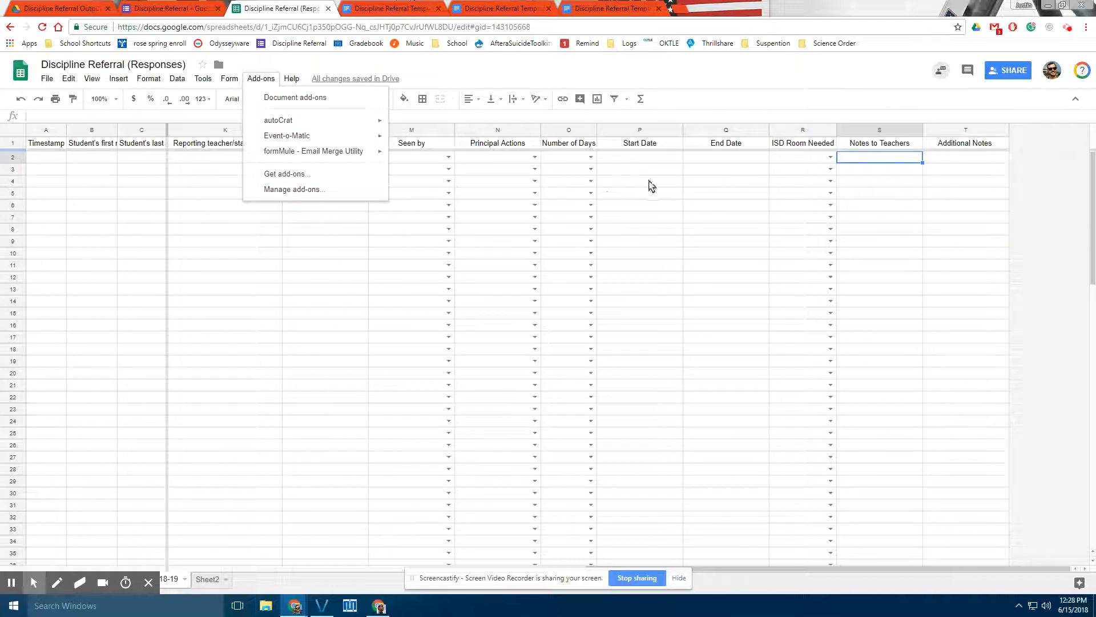
mouse_move(325, 121)
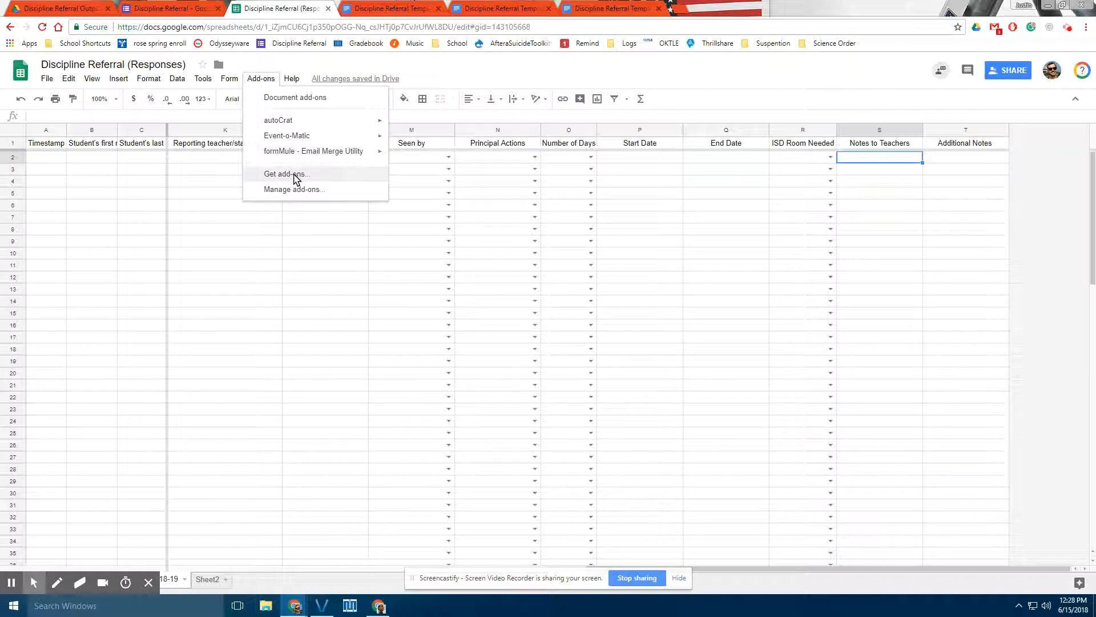
mouse_move(280, 130)
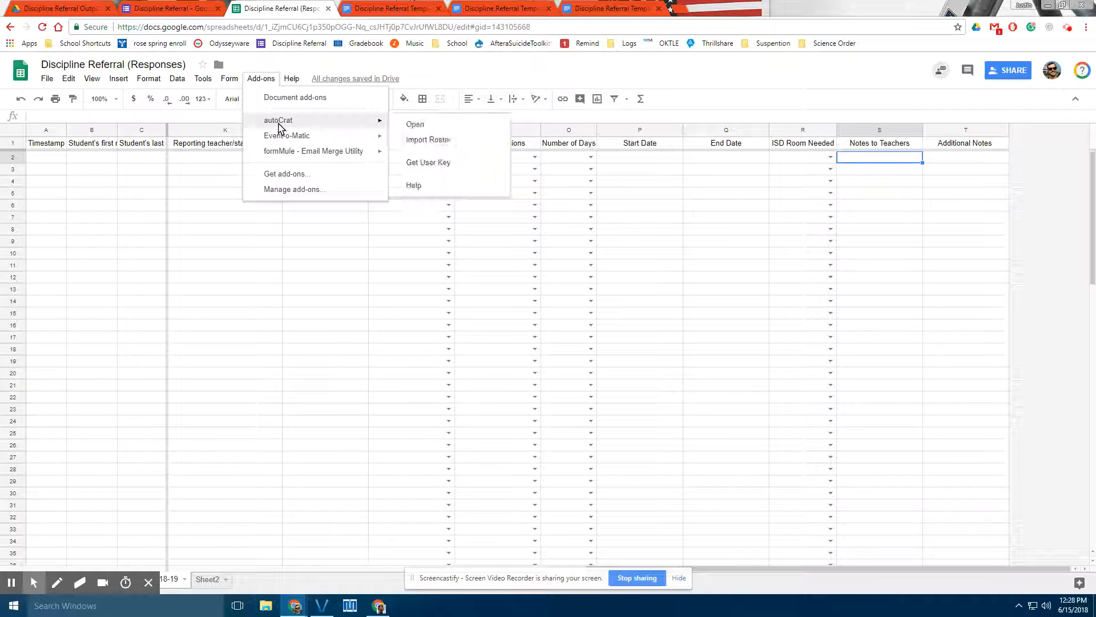
click(414, 125)
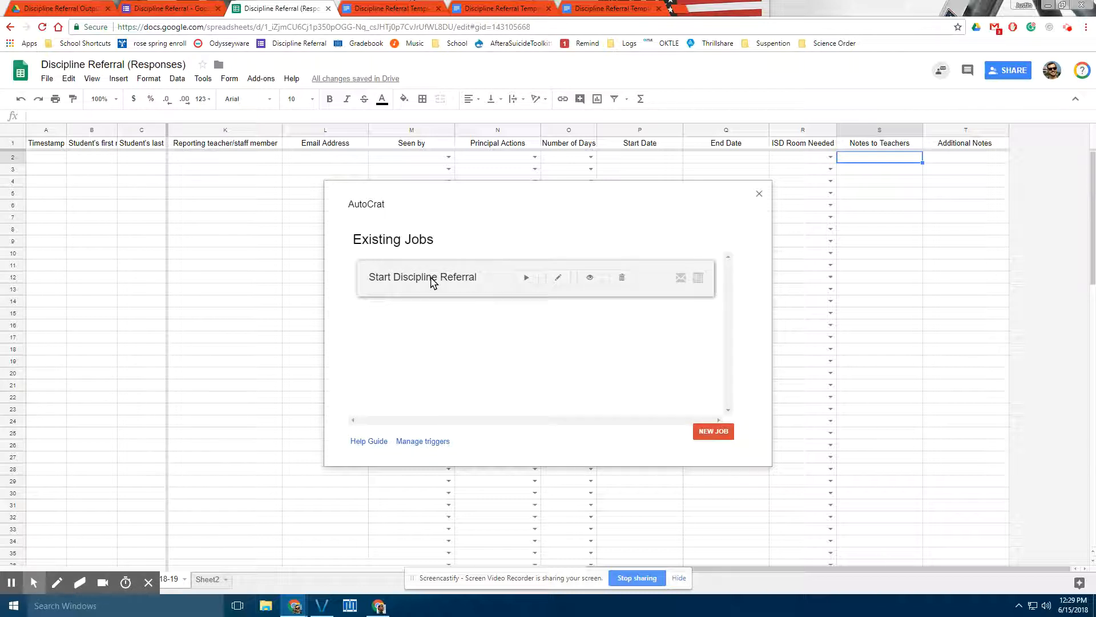
click(561, 281)
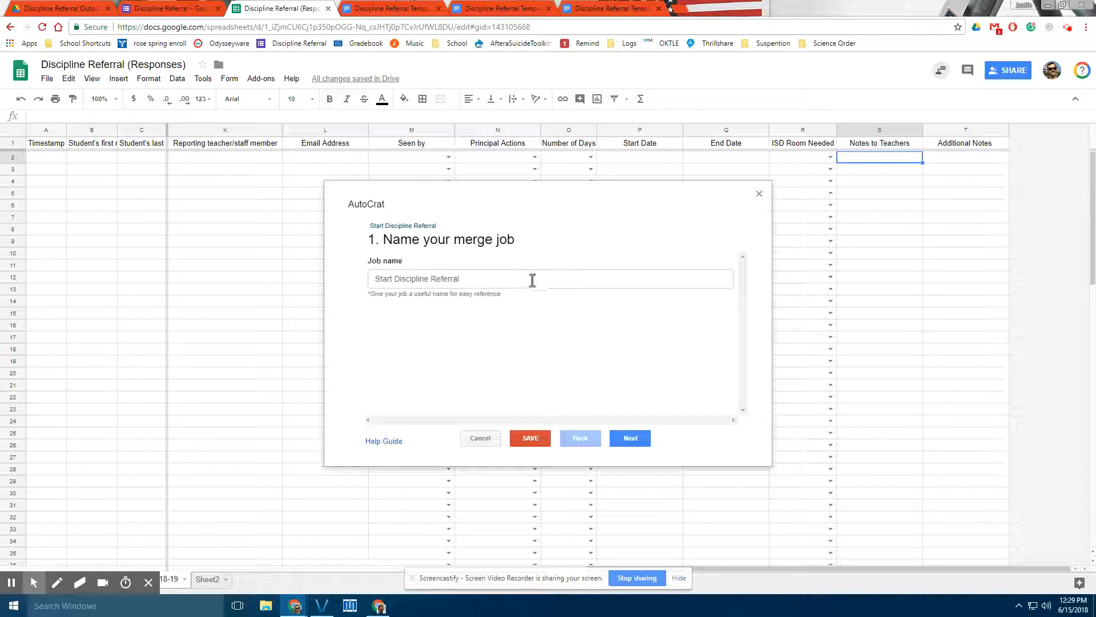
click(530, 280)
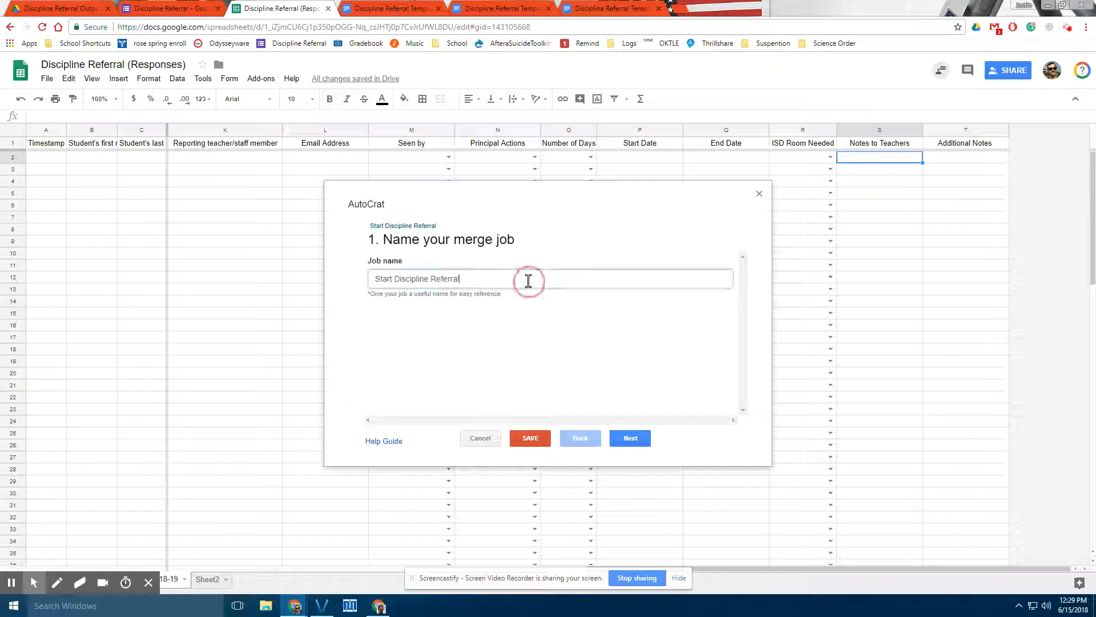
- Continue to the job's template selection, view the Discipline Referral Template document and return to the responses spreadsheet
click(631, 439)
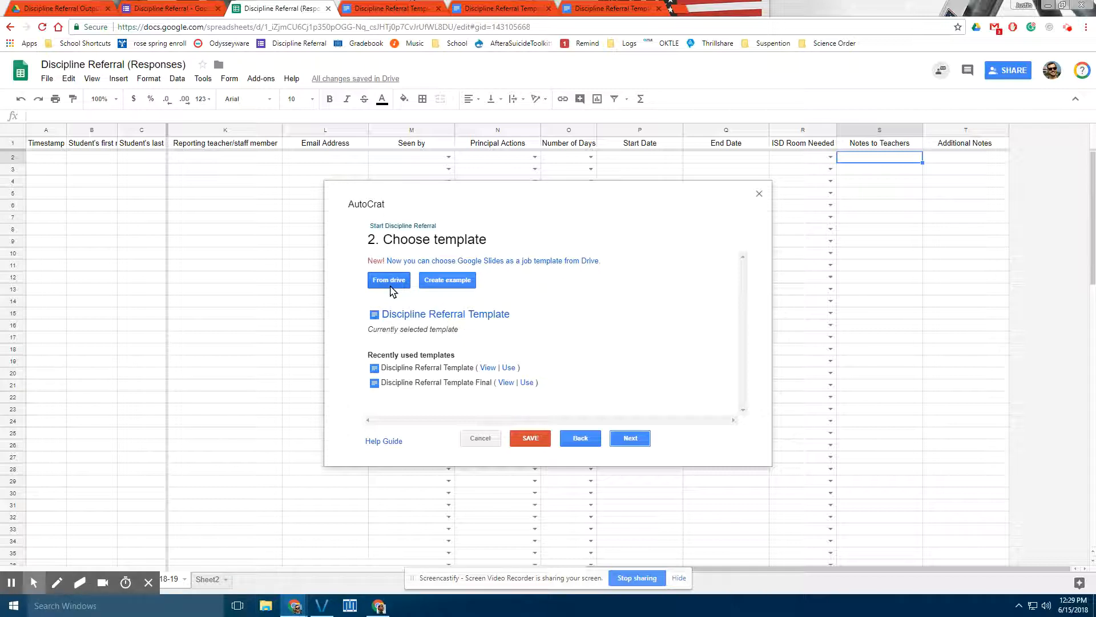
click(488, 369)
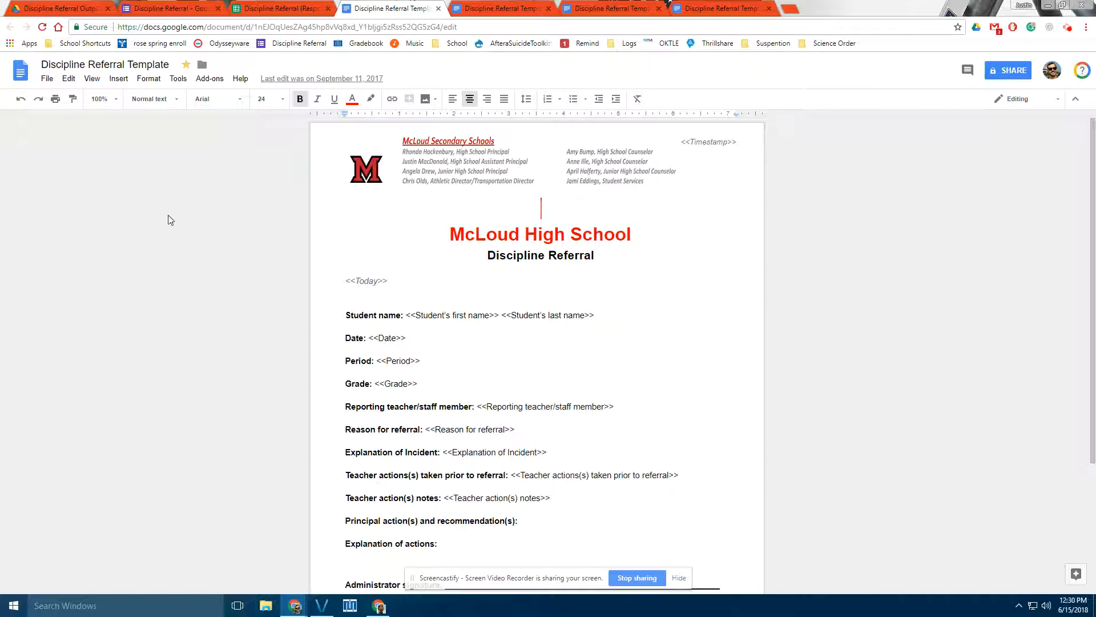
click(269, 8)
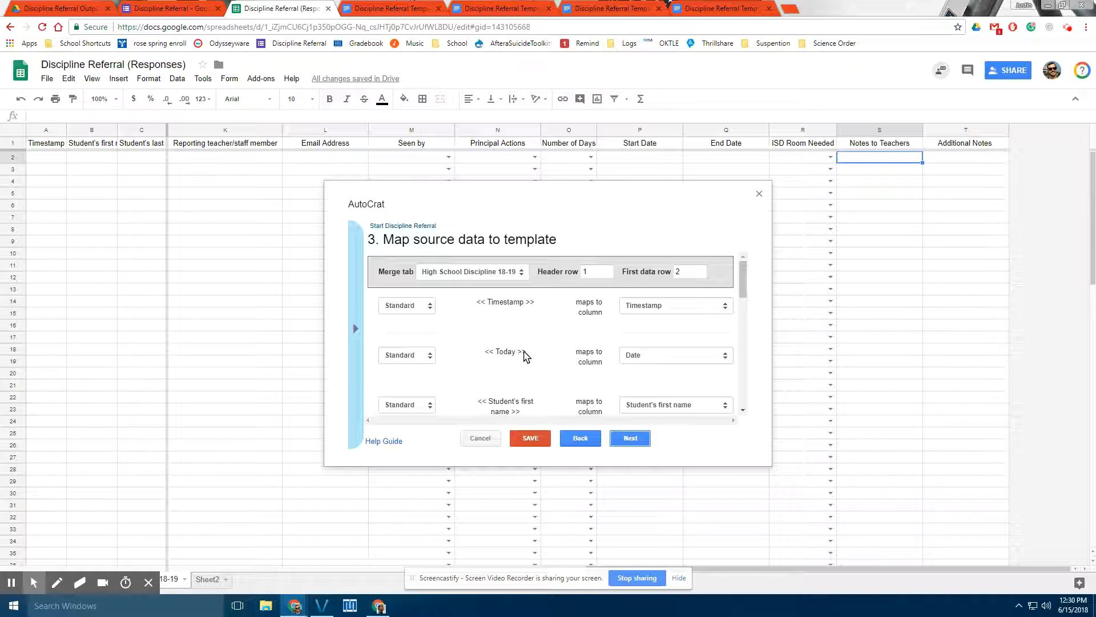
- Map the <<Today>> tag to the Date column and check the mappings of the student name and date tags
click(662, 357)
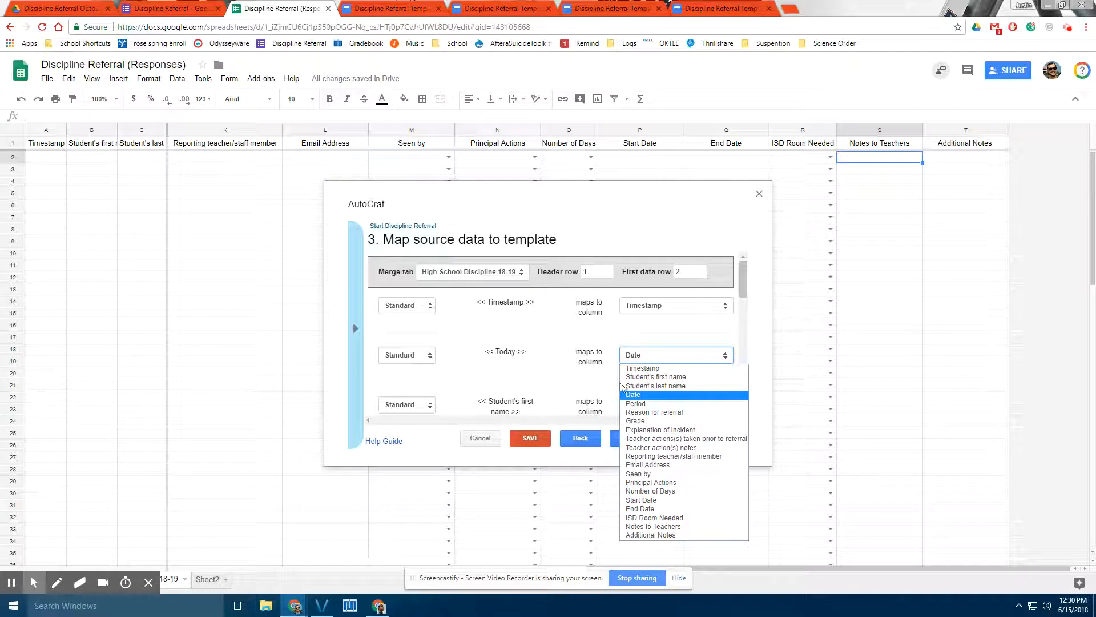
click(632, 395)
scroll(567, 350, down, 2)
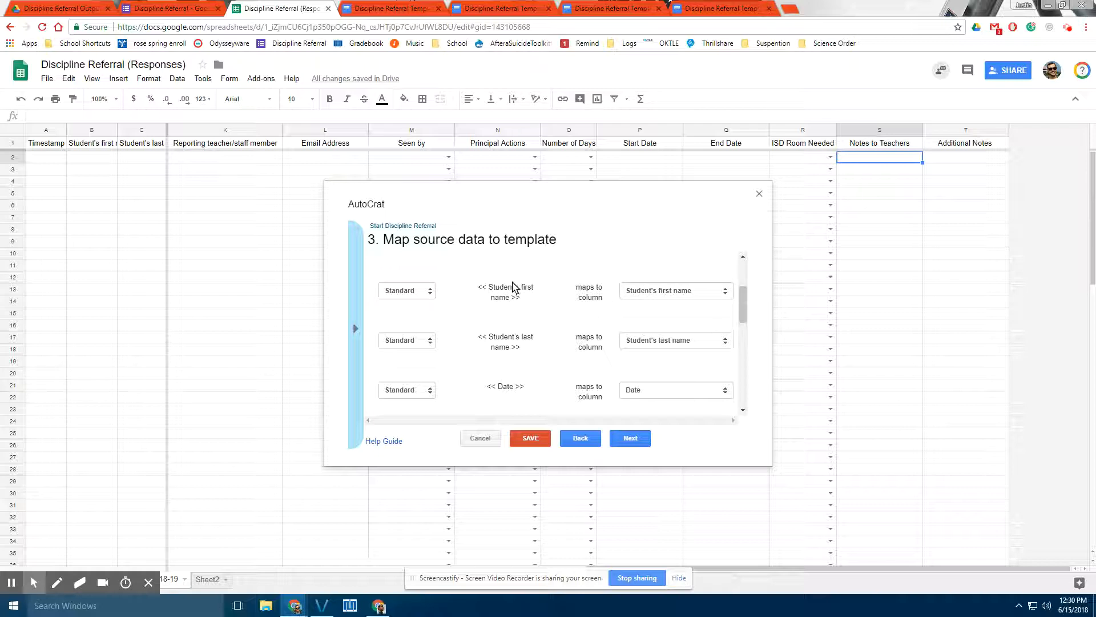
- In the file settings, trim the trailing punctuation after <<Period>> in the file name and view the available merge tags
click(630, 438)
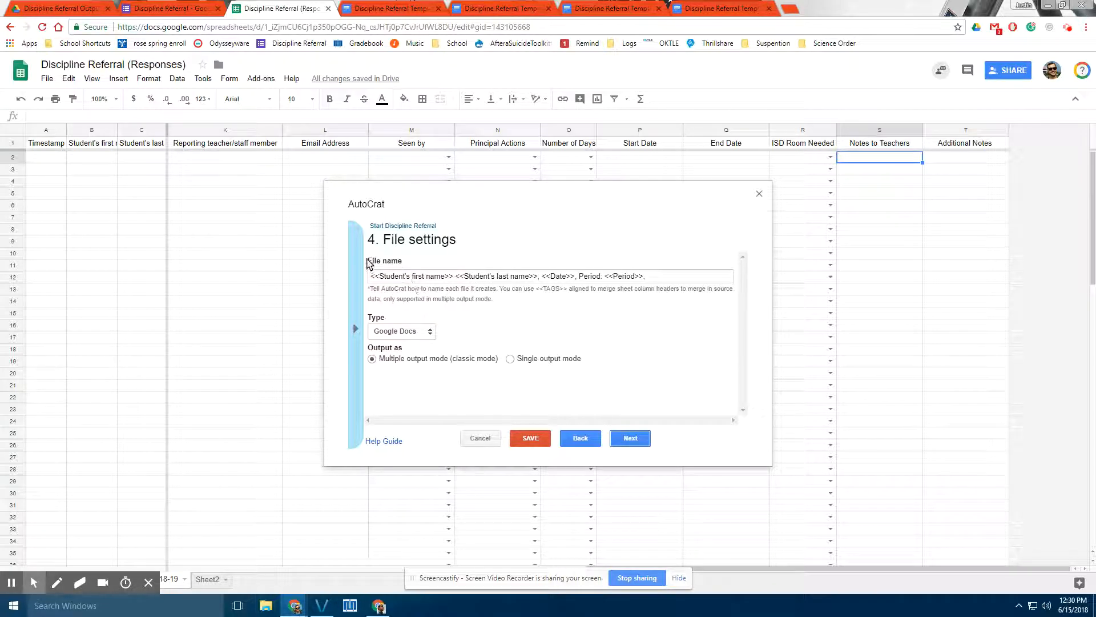
click(672, 276)
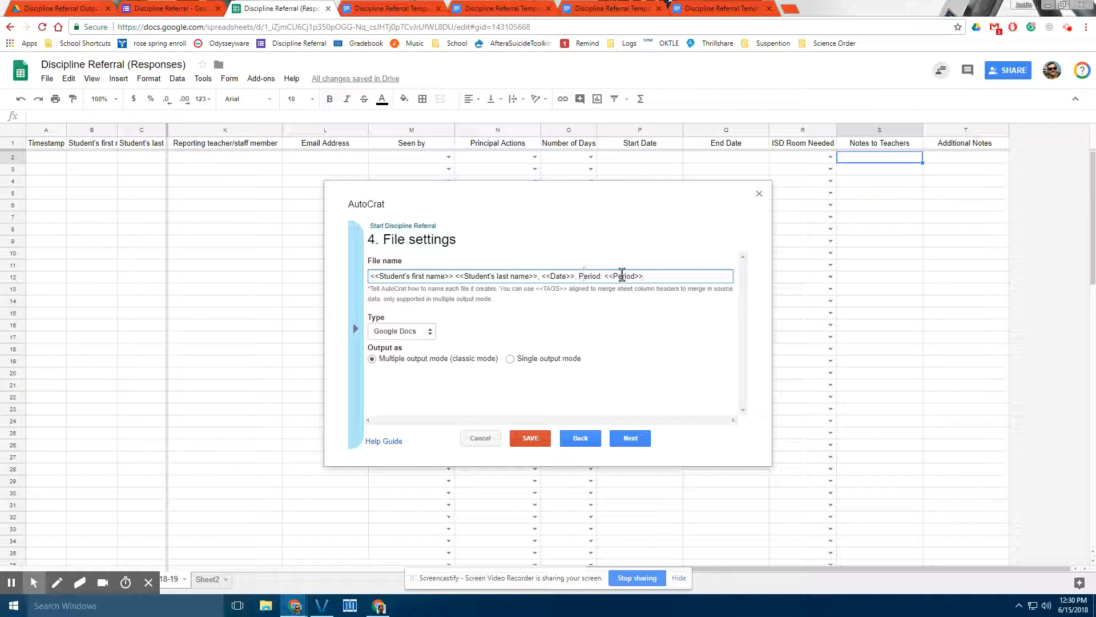
click(359, 325)
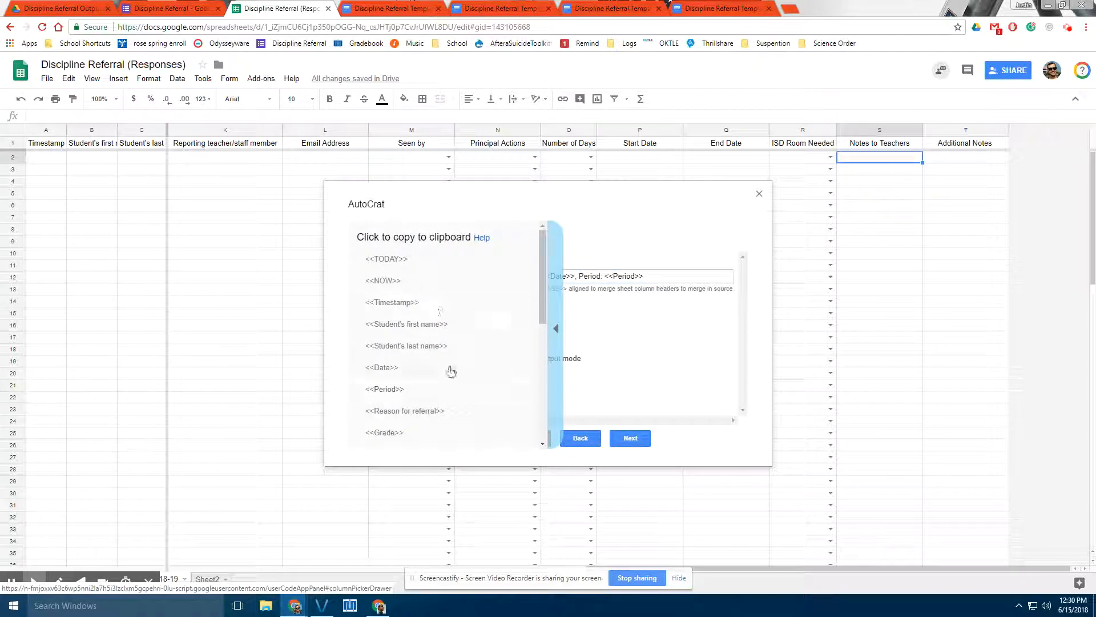
click(559, 334)
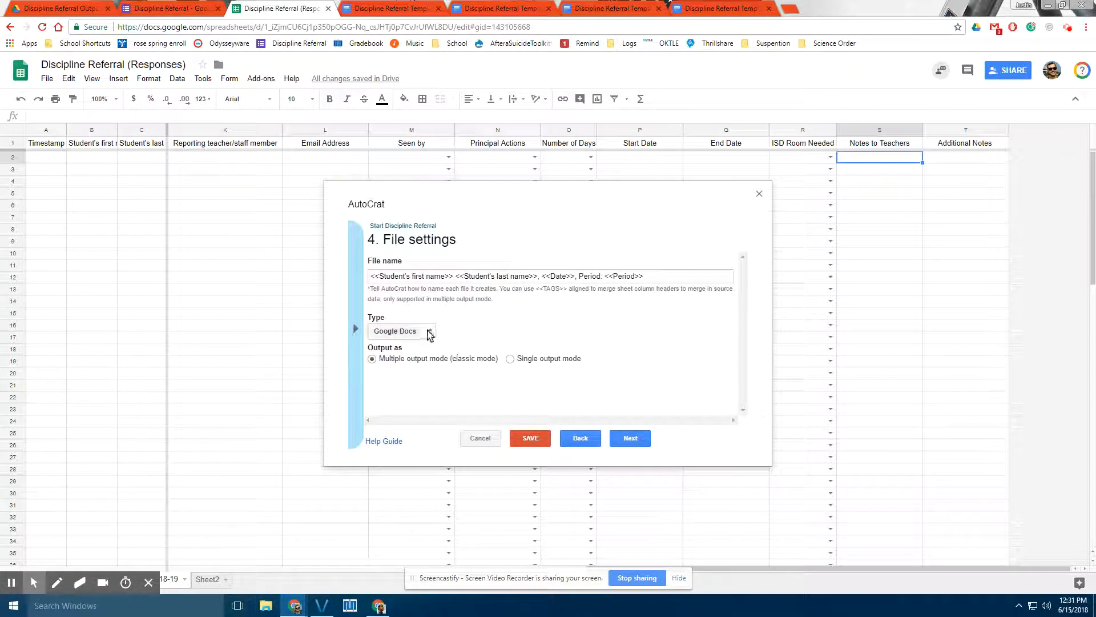
- View the output type options, keep Google Docs in multiple output mode, and continue to the destination folder settings
click(428, 332)
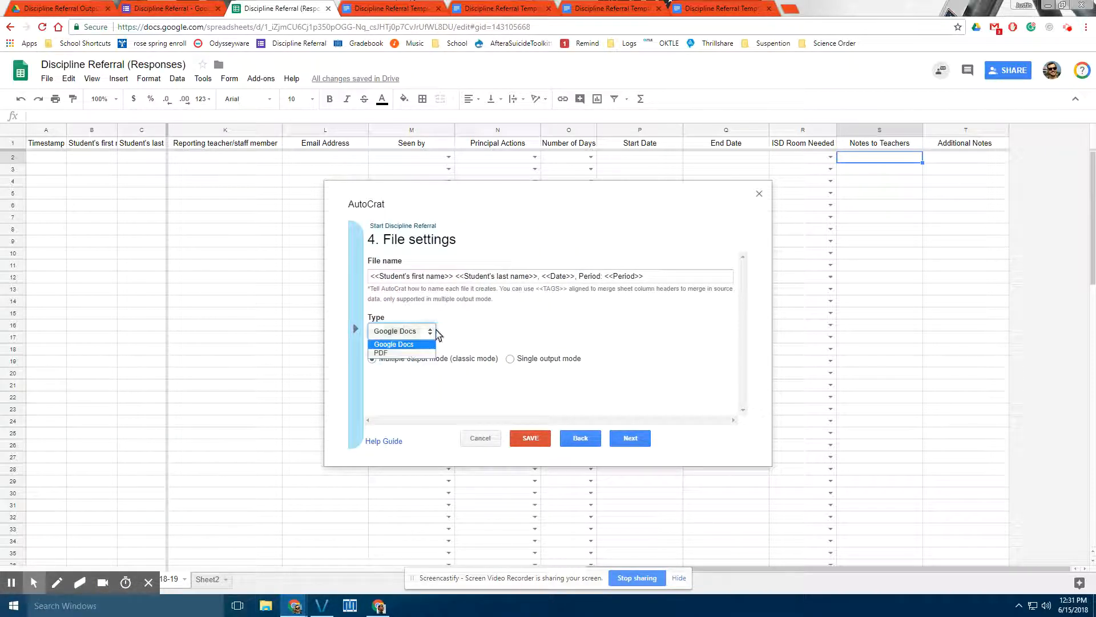
click(467, 322)
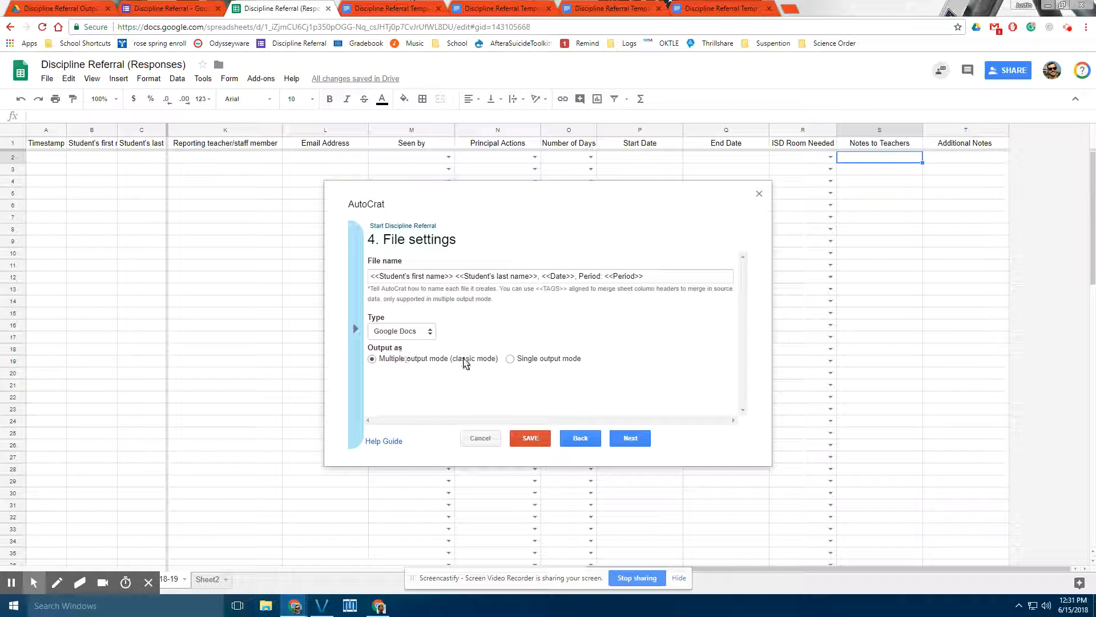
click(634, 441)
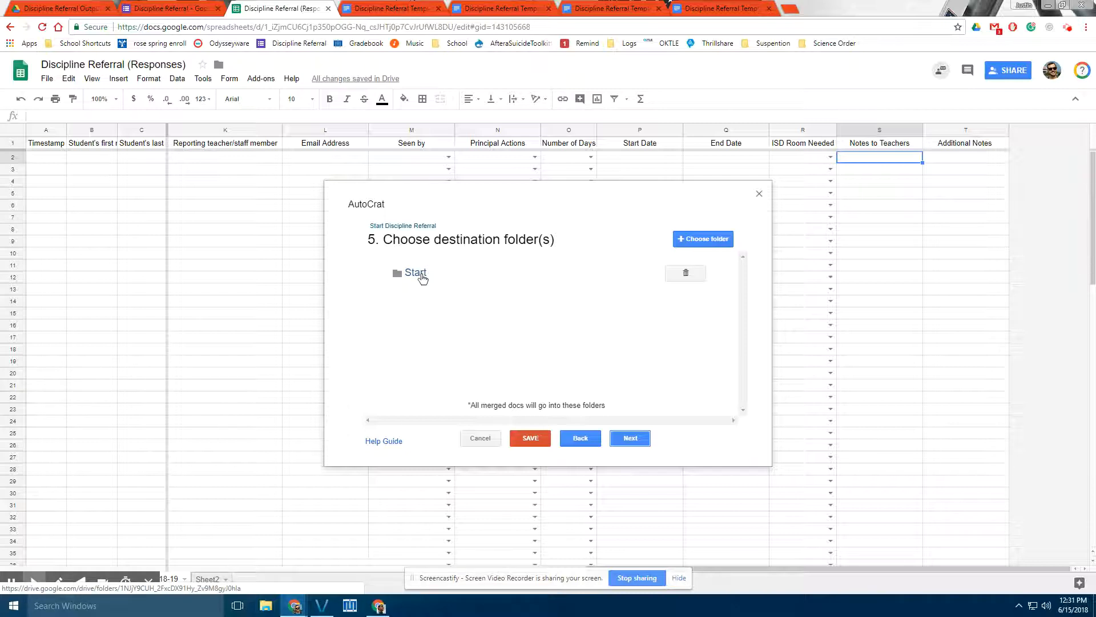
- Keep the Start destination folder and skip the optional dynamic folder reference and merge condition to reach the sharing and email settings
click(630, 438)
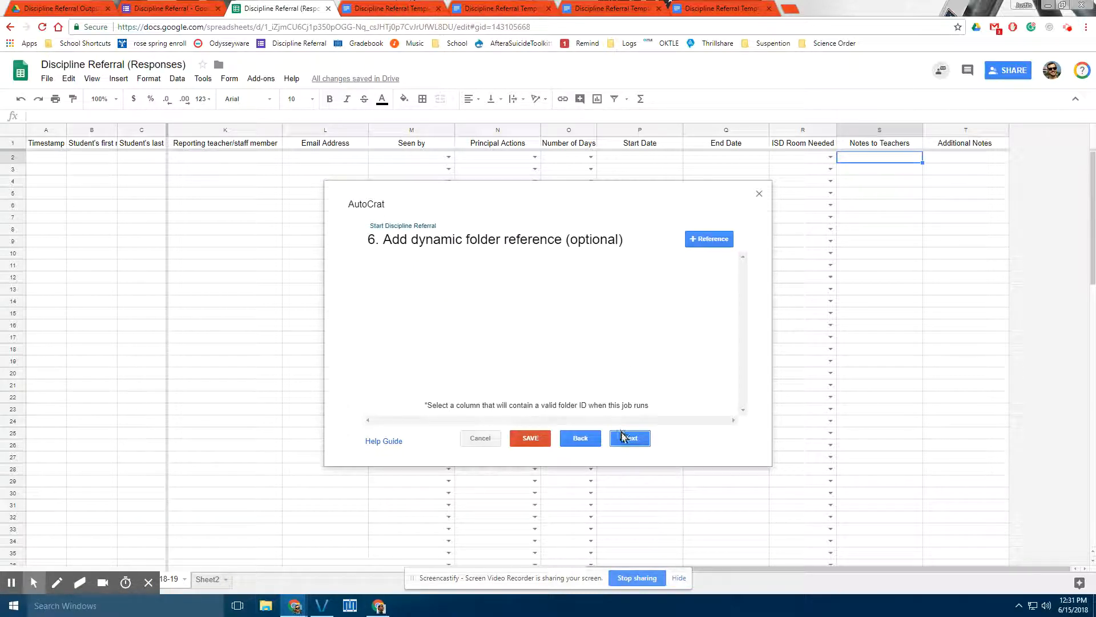
click(630, 438)
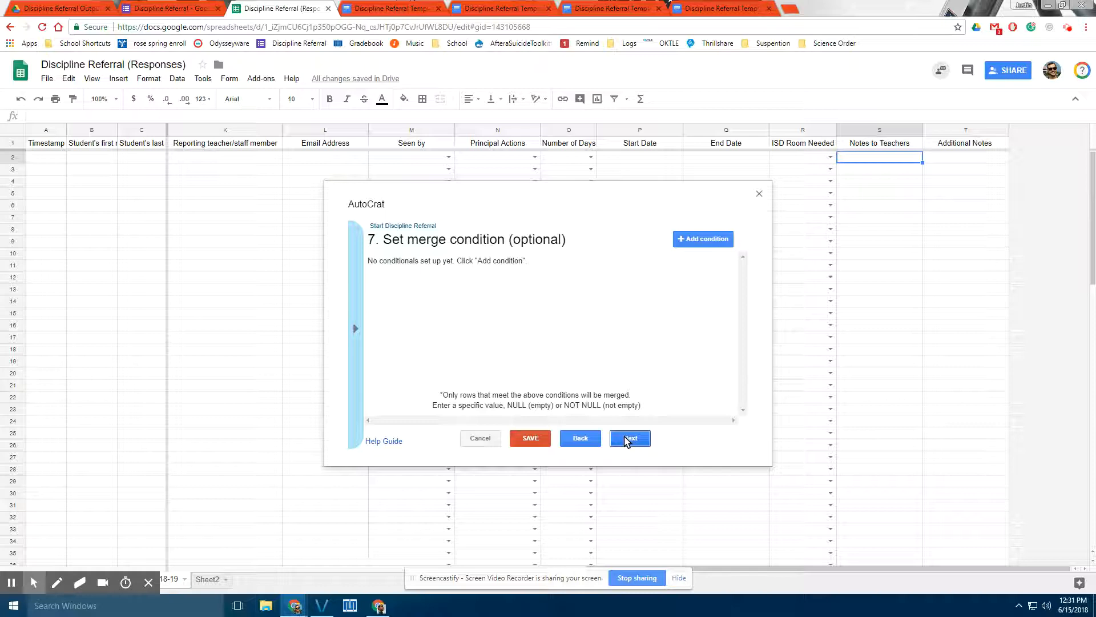
click(627, 439)
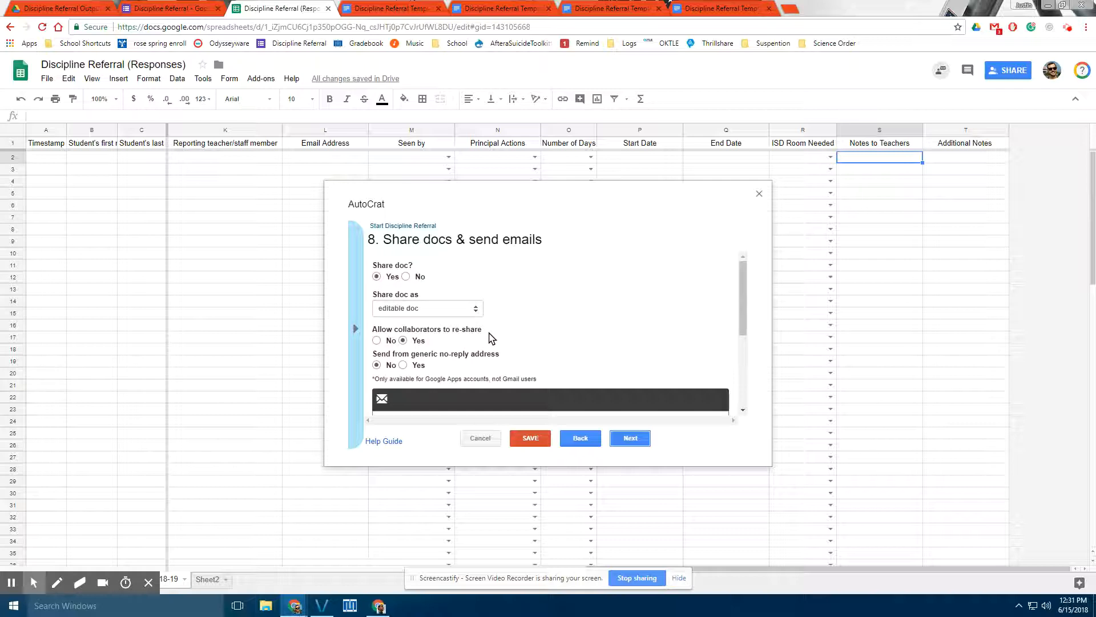
- Examine the sharing options and the notification email's recipients, full subject line and body text with its merge tags
scroll(491, 338, down, 2)
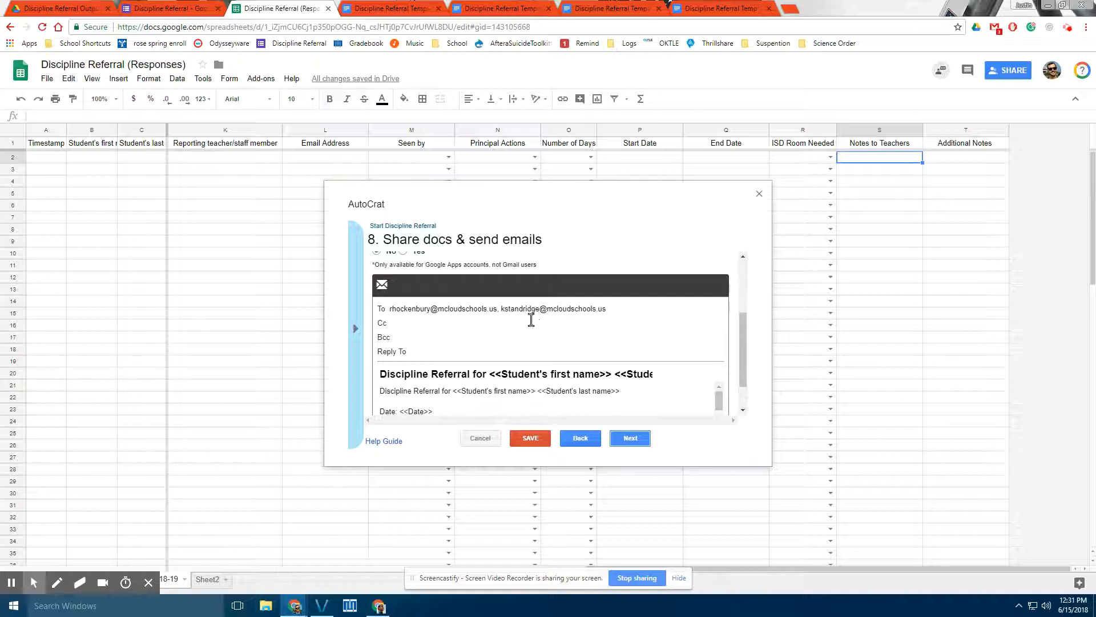
scroll(539, 314, down, 1)
click(438, 336)
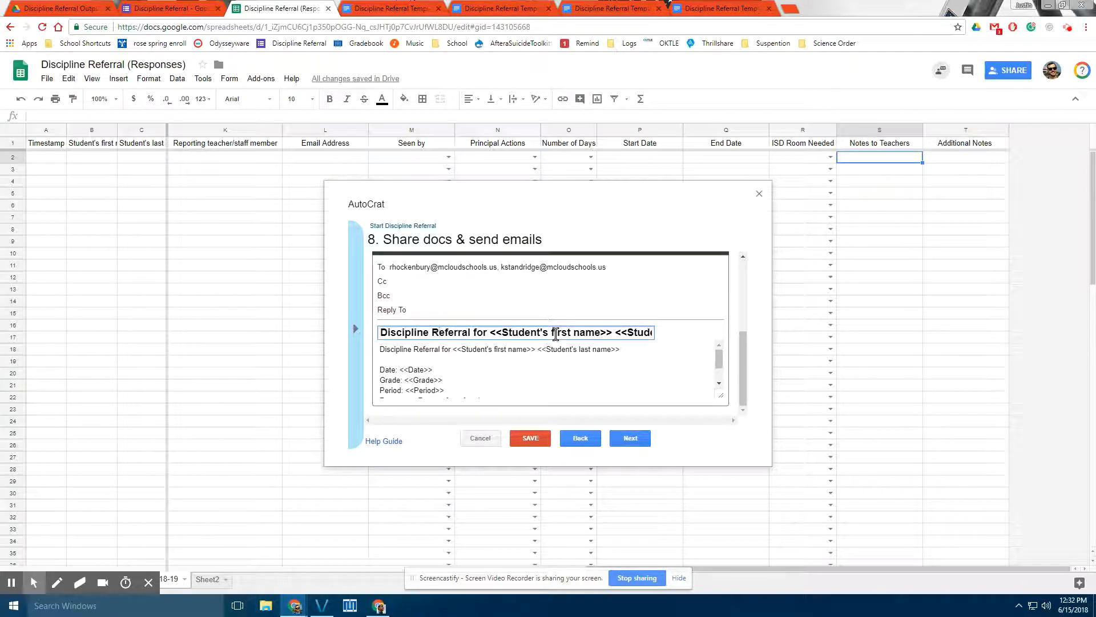
drag(555, 334, 641, 335)
click(642, 336)
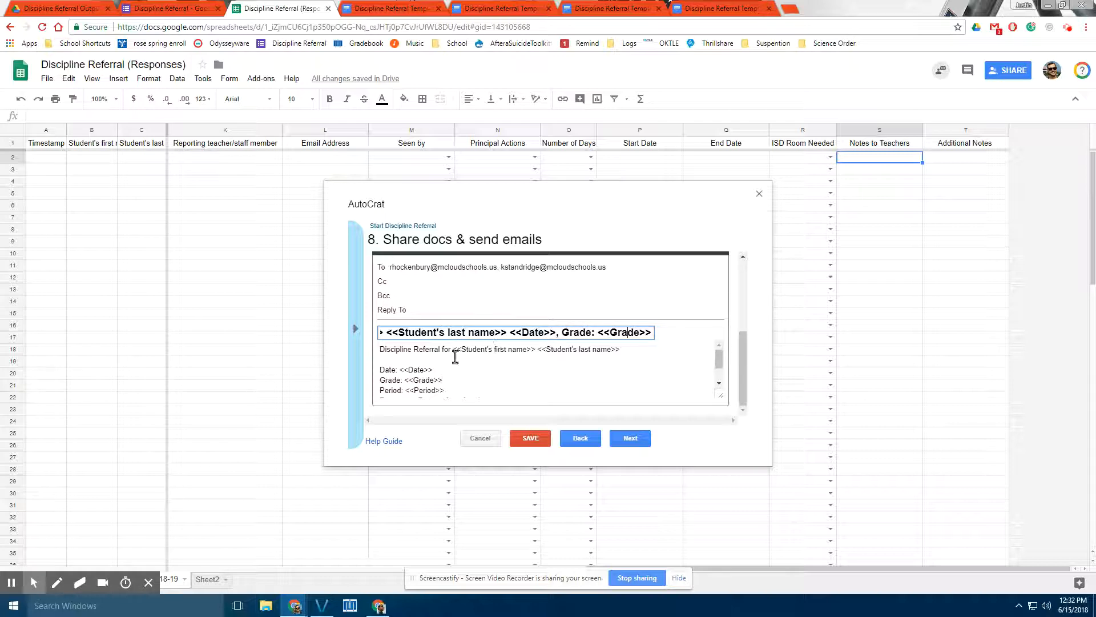
click(420, 354)
scroll(509, 369, down, 1)
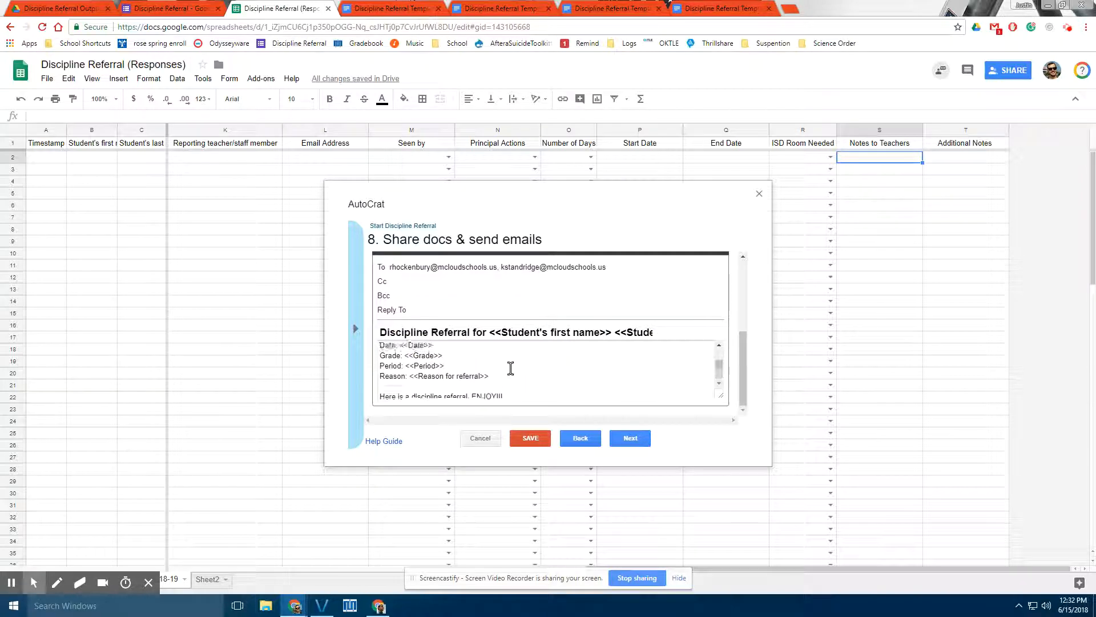
scroll(506, 369, up, 1)
scroll(506, 372, down, 1)
scroll(506, 372, up, 1)
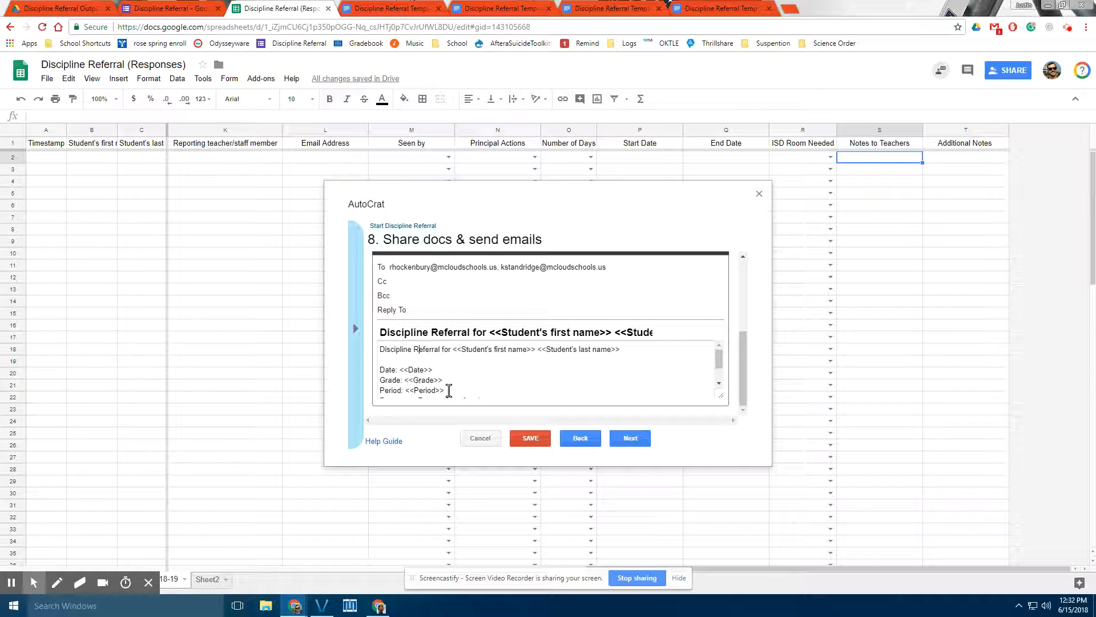
click(414, 351)
scroll(449, 370, down, 1)
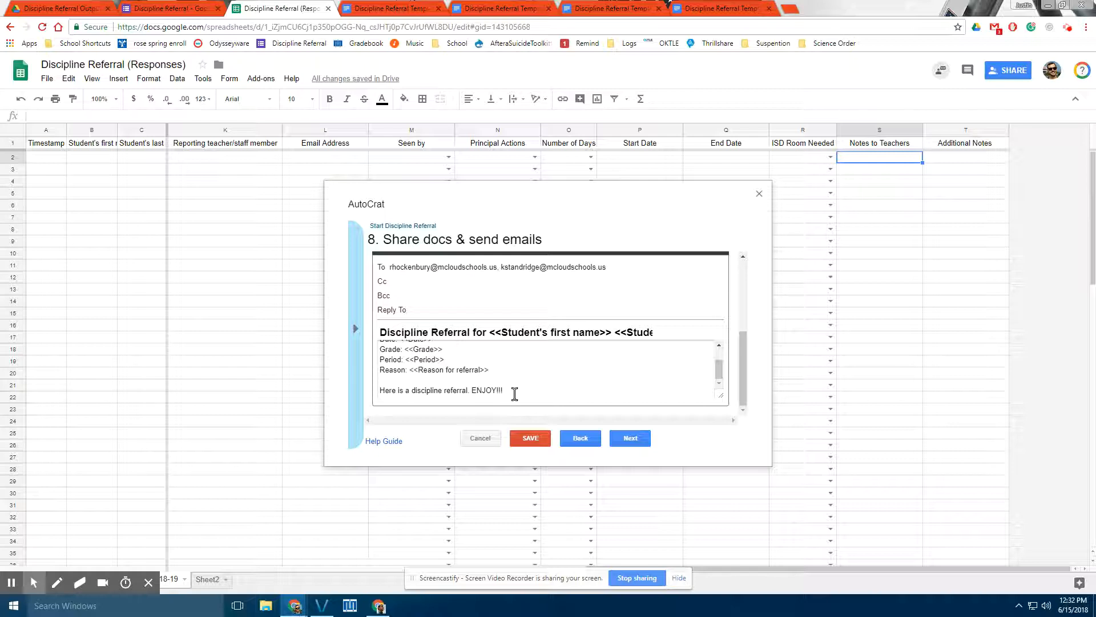
- Continue to the job triggers and save the job, keeping the form trigger on and the time trigger off
click(631, 439)
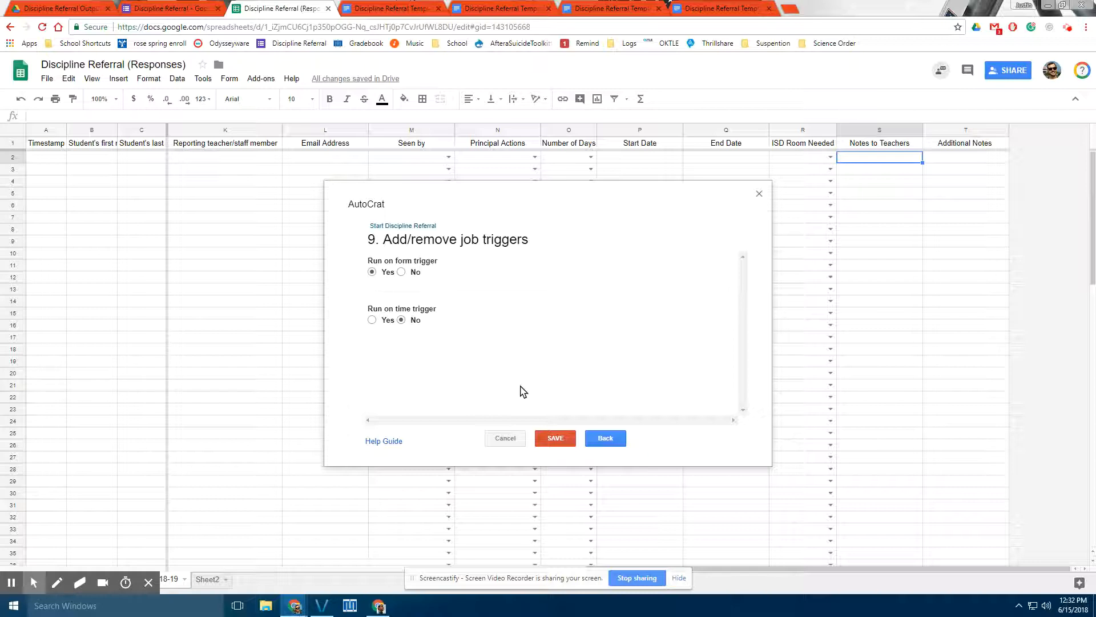
click(557, 438)
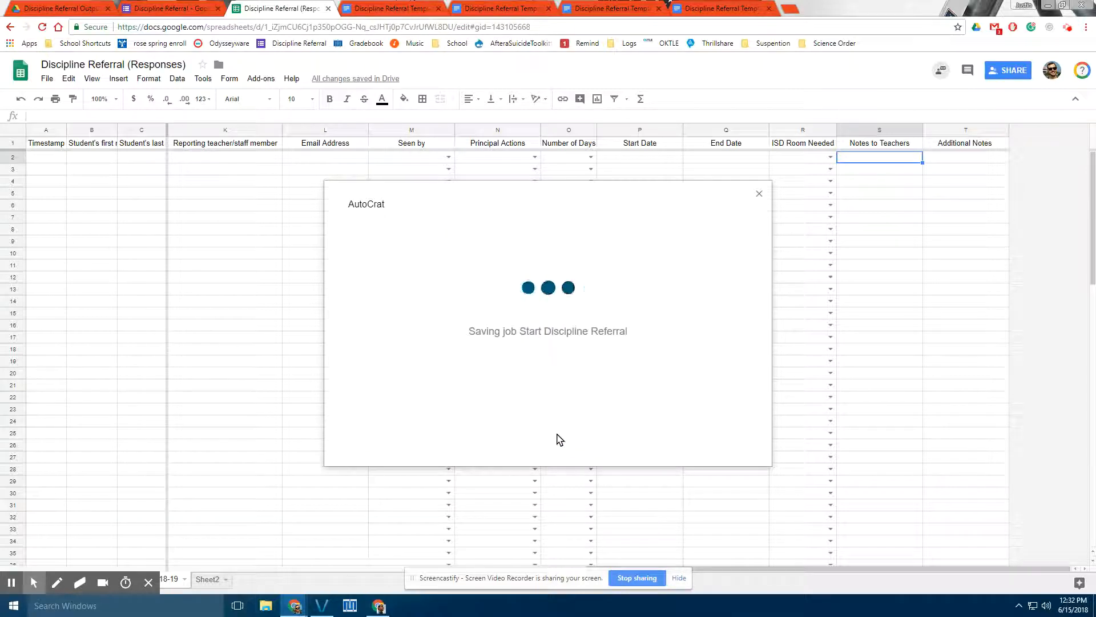